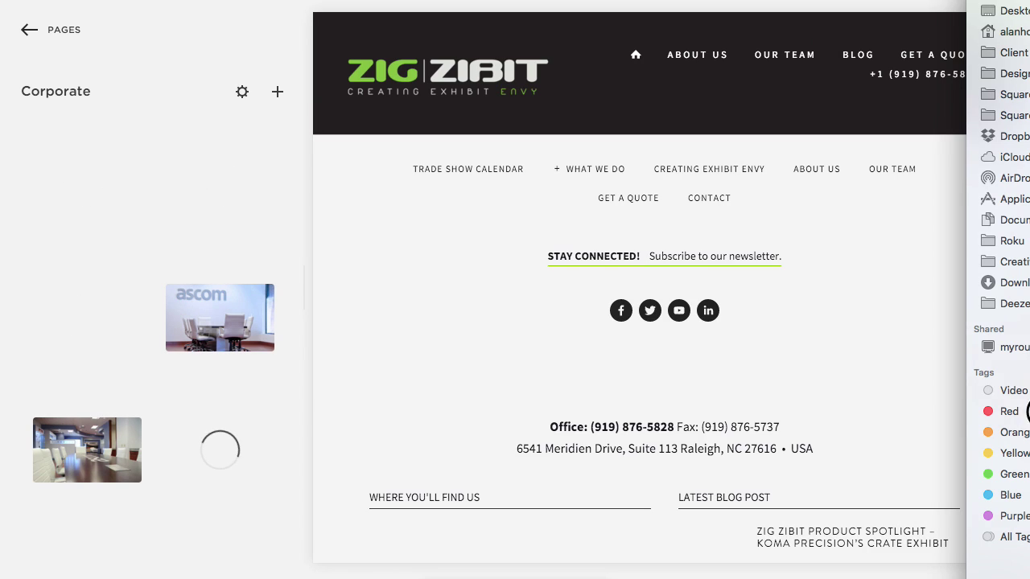
Load the Corporate gallery from Pages so its photo thumbnails appear
left_click(1015, 378)
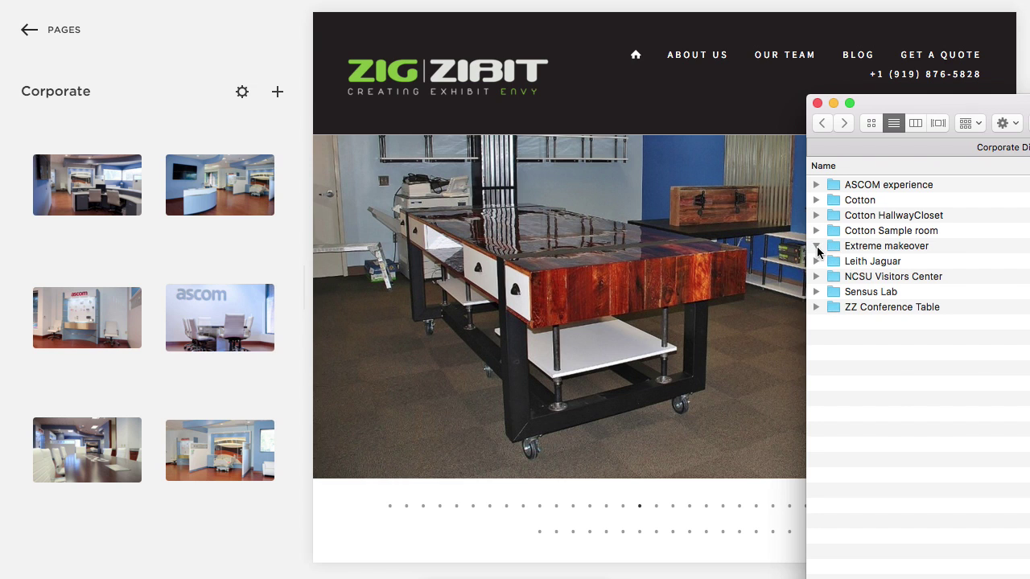
Upload the six Extreme makeover photos, 0203.JPG through 0247.JPG, into the Corporate gallery
left_click(817, 246)
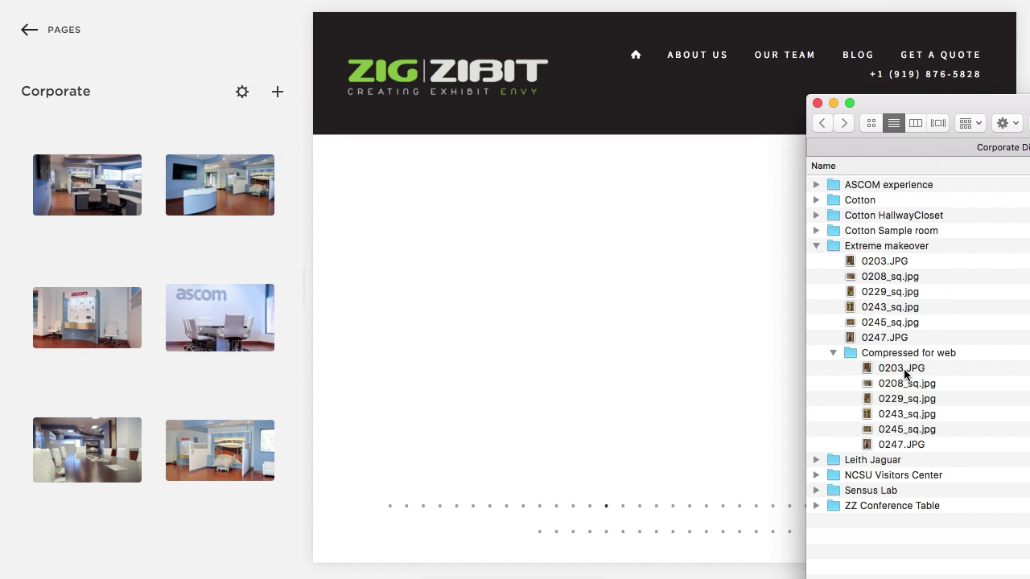
scroll(269, 177, "down", 5)
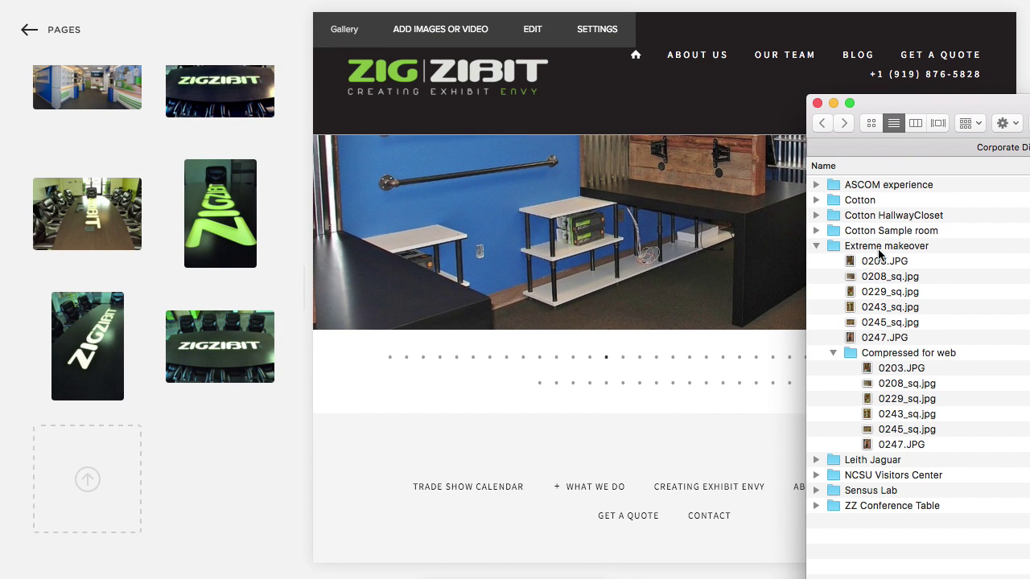
left_click(879, 262)
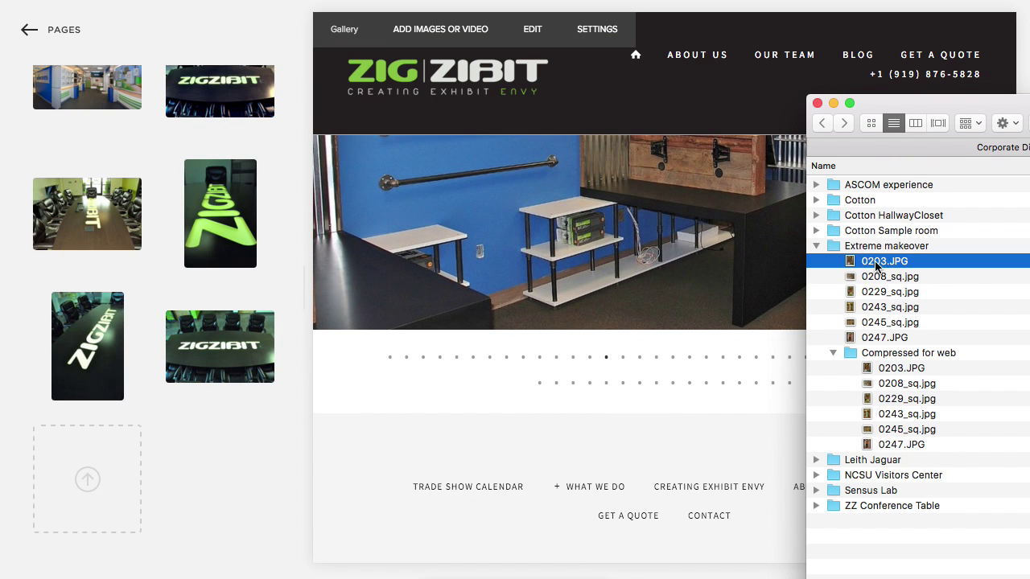
left_click(890, 339, "shift")
left_click_drag(896, 266, 127, 462)
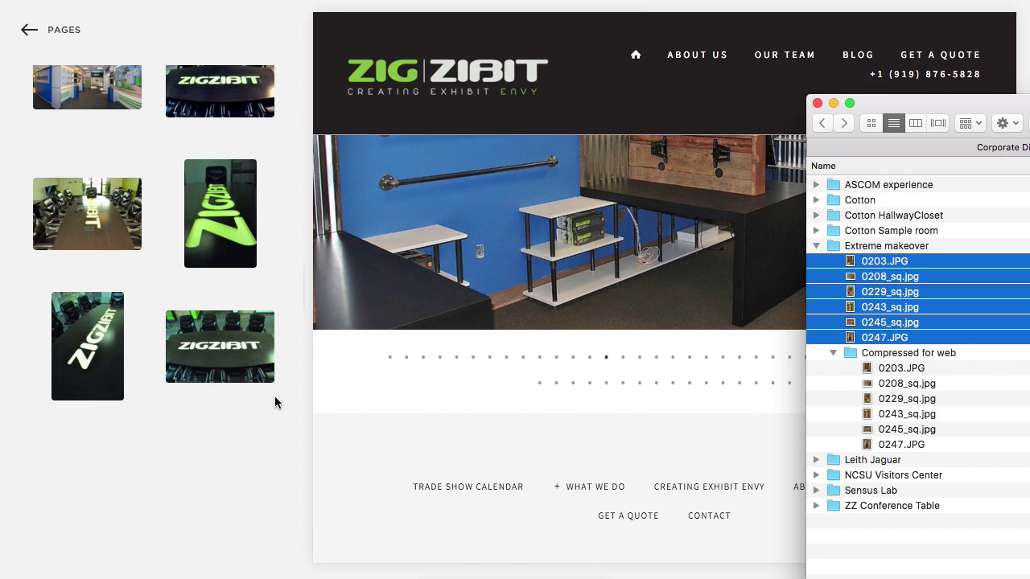
scroll(205, 366, "up", 10)
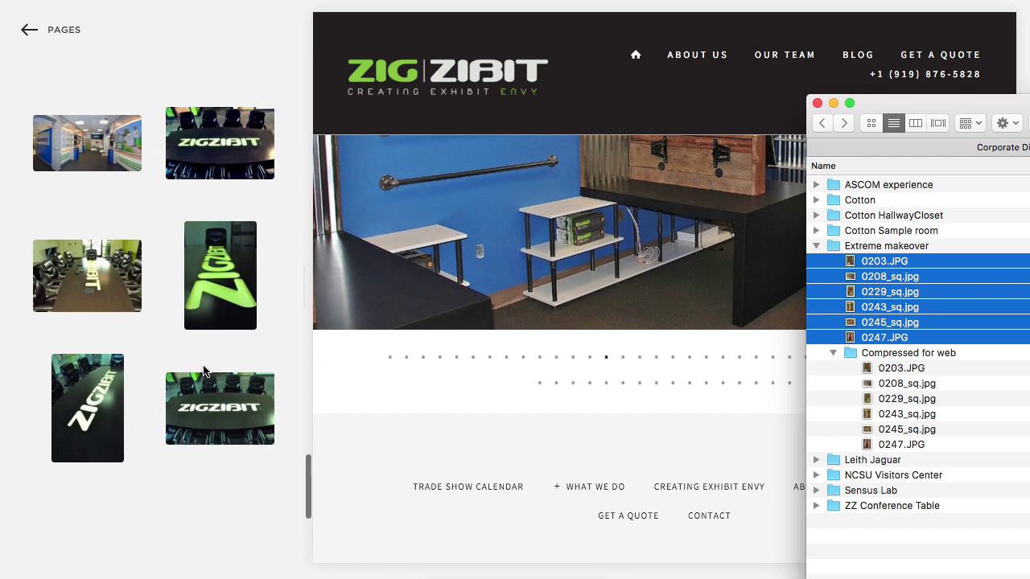
scroll(206, 357, "down", 15)
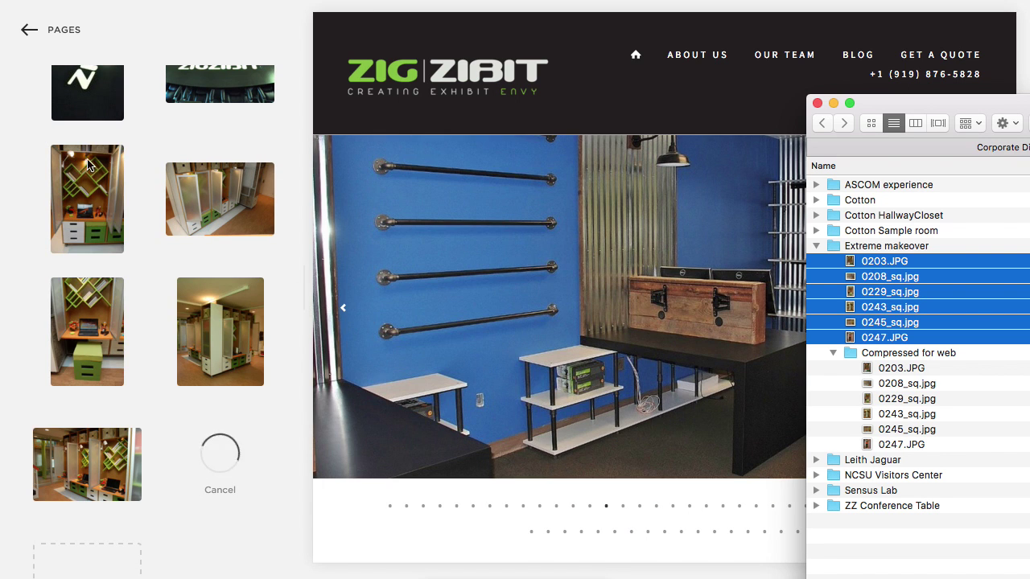
Return to the browser once uploads finish and open the green-shelf photo's settings
left_click(58, 151)
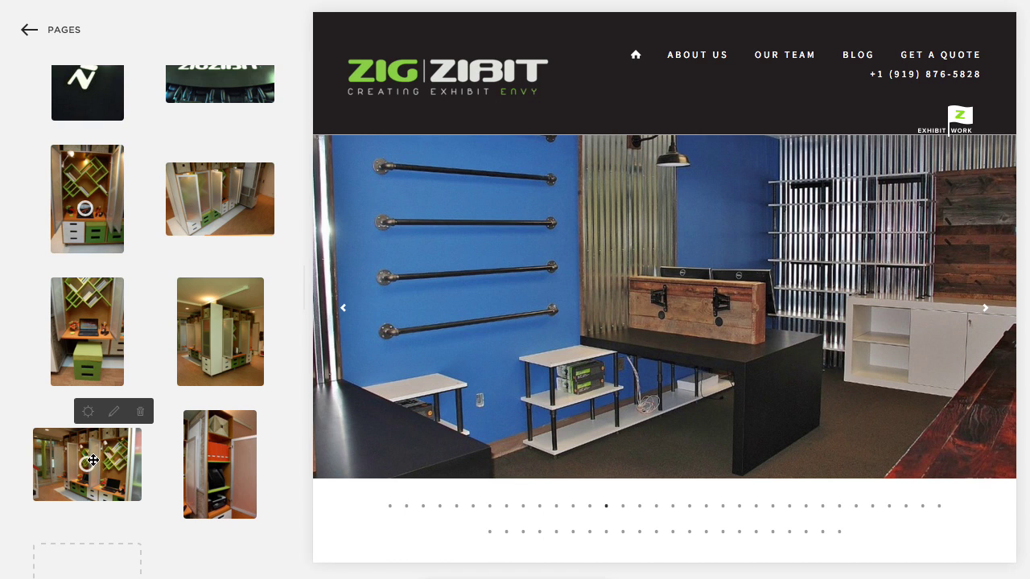
left_click_drag(222, 467, 214, 309)
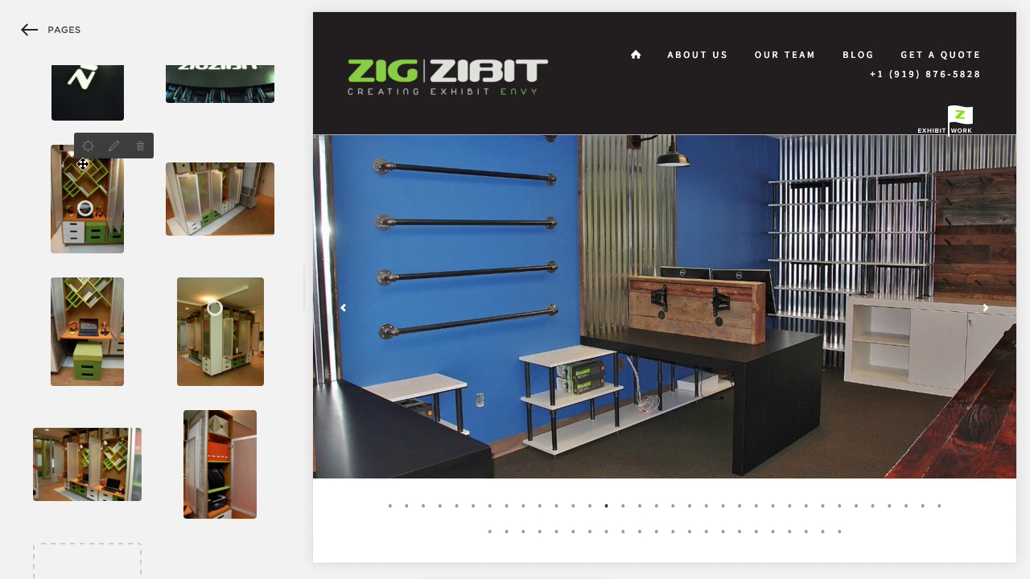
left_click(87, 146)
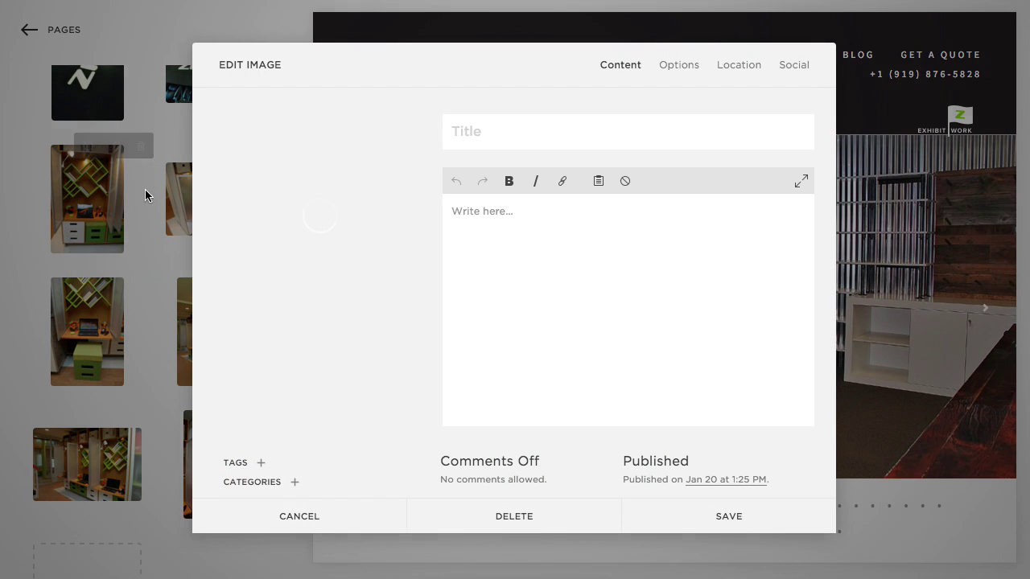
Create a new 'Extreme Makeover' category on the green-shelf photo and save it
left_click(295, 482)
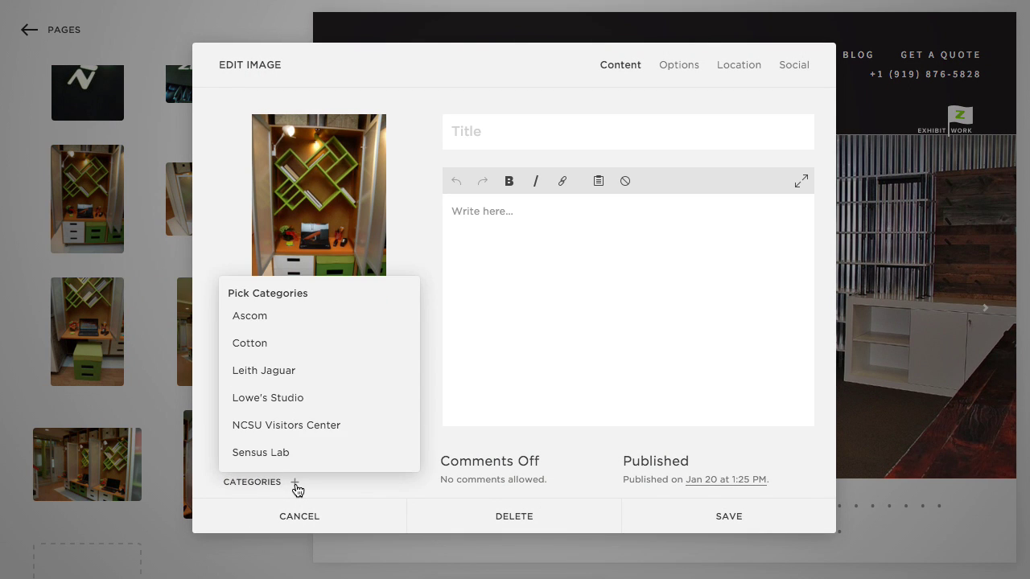
scroll(294, 448, "down", 2)
left_click(299, 456)
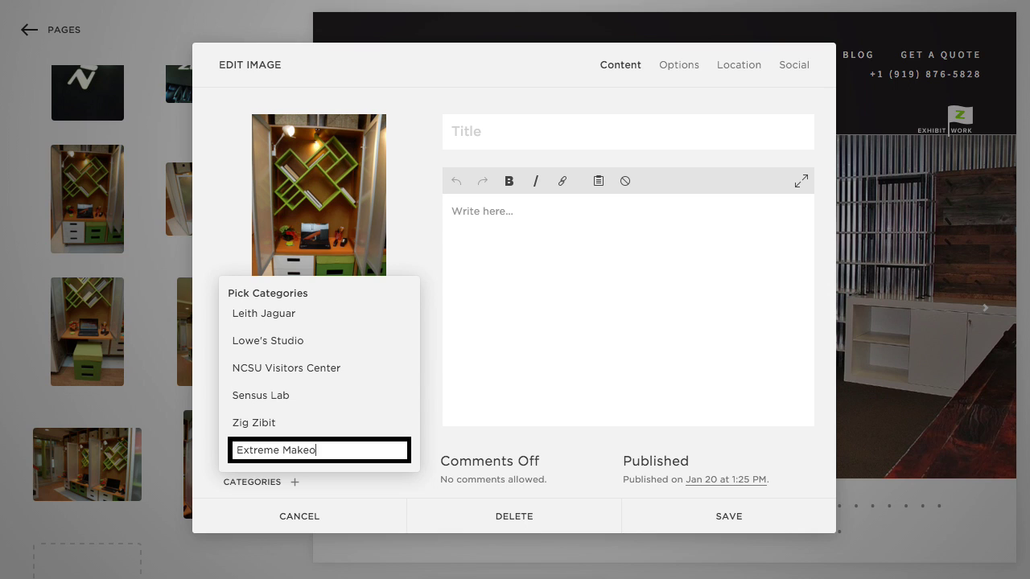
key("Return")
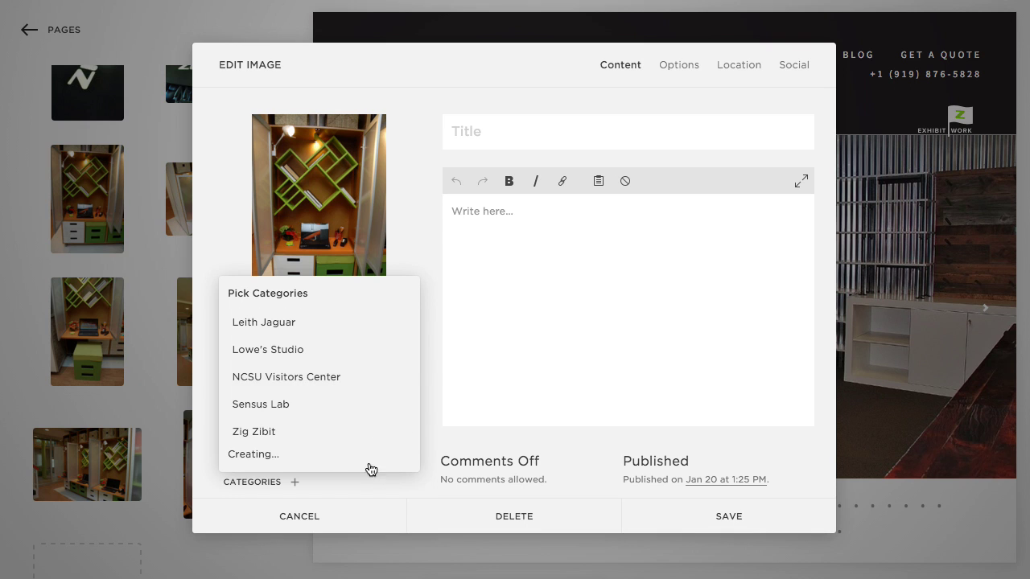
left_click(735, 517)
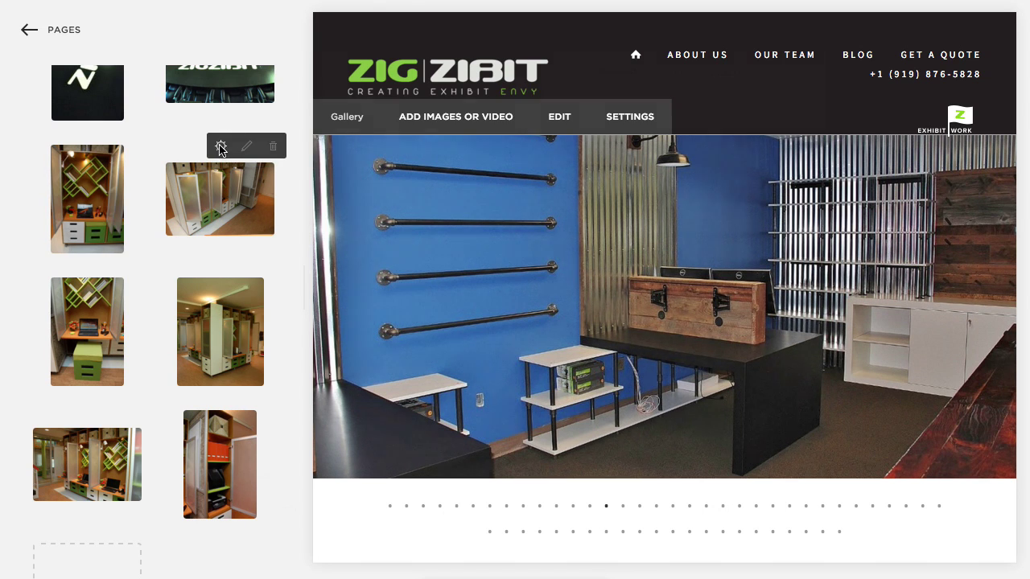
Tag two more new photos with the Extreme Makeover category and save them
left_click(221, 148)
left_click(265, 483)
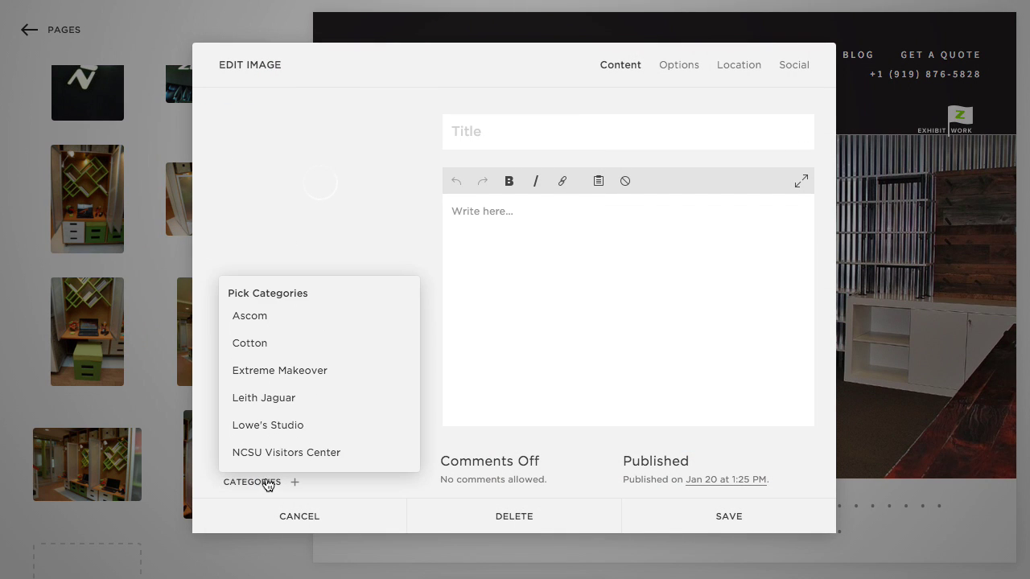
left_click(288, 372)
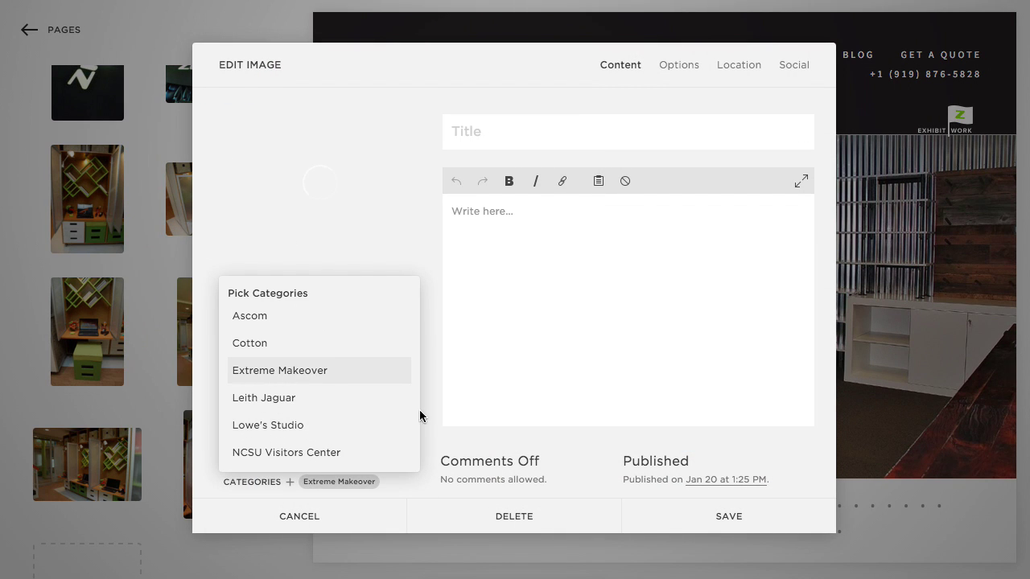
left_click(727, 519)
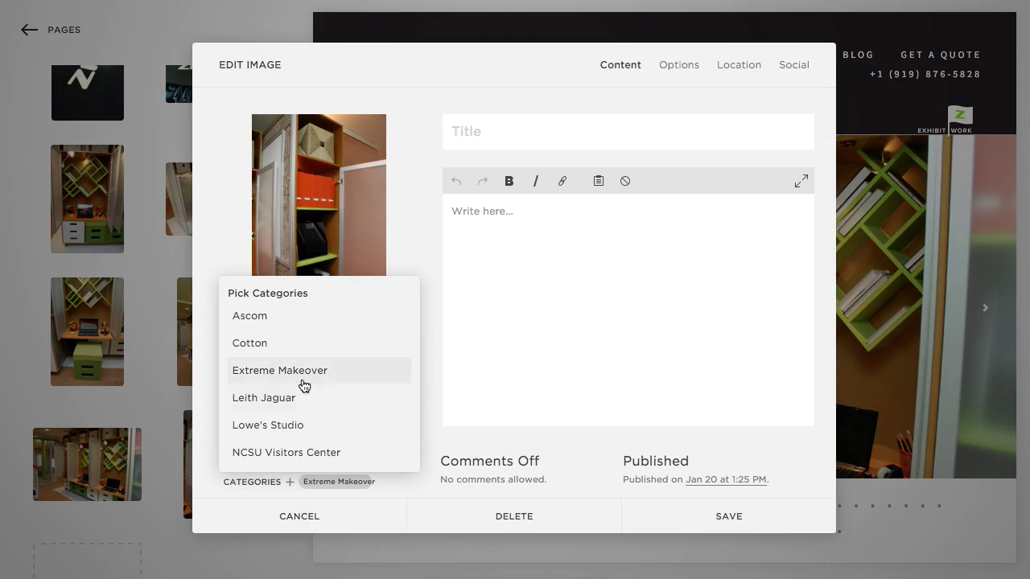
left_click(722, 516)
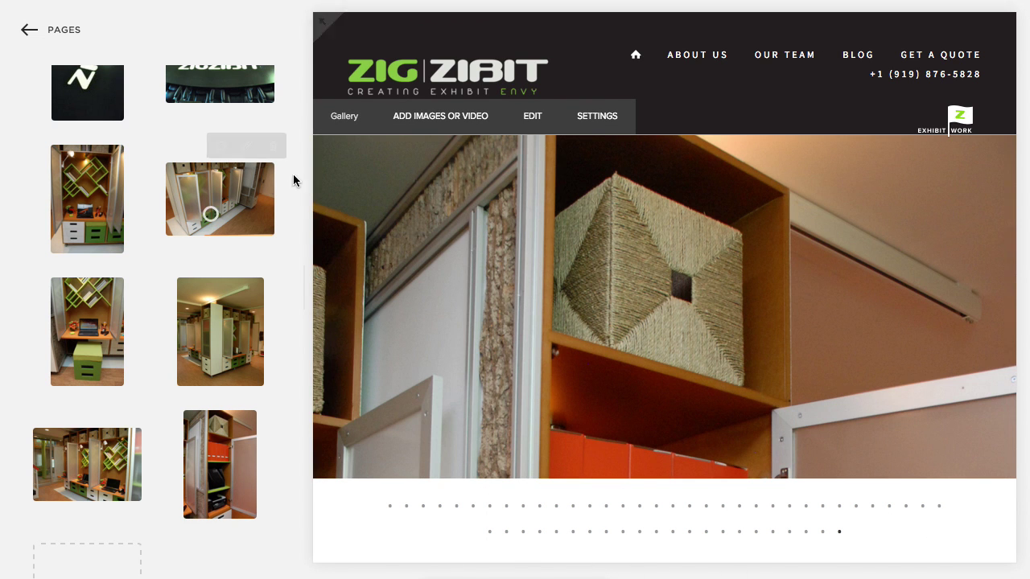
Go to the Corporate Interior page under Exhibit Work and enter edit mode
mouse_move(962, 129)
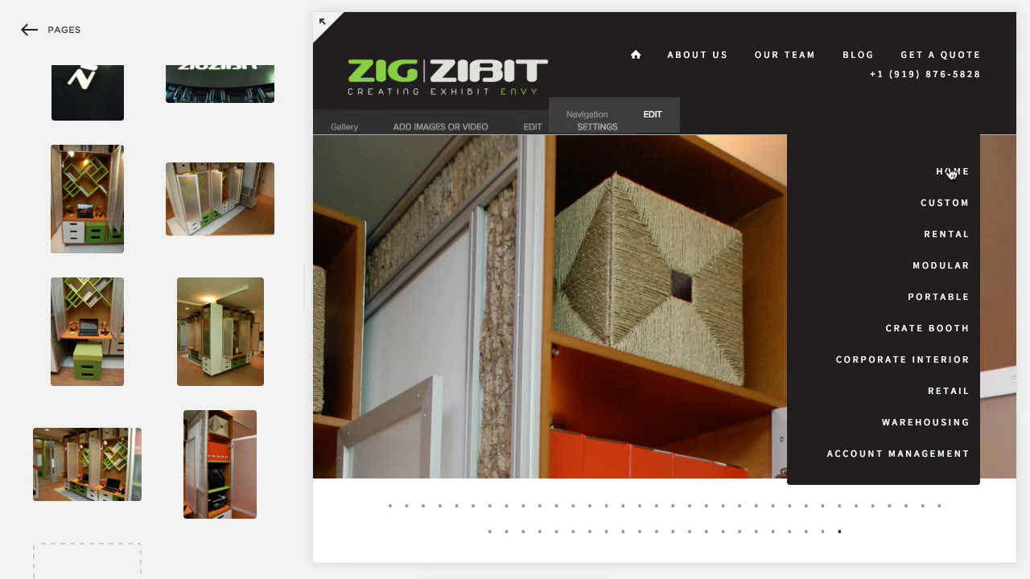
left_click(933, 360)
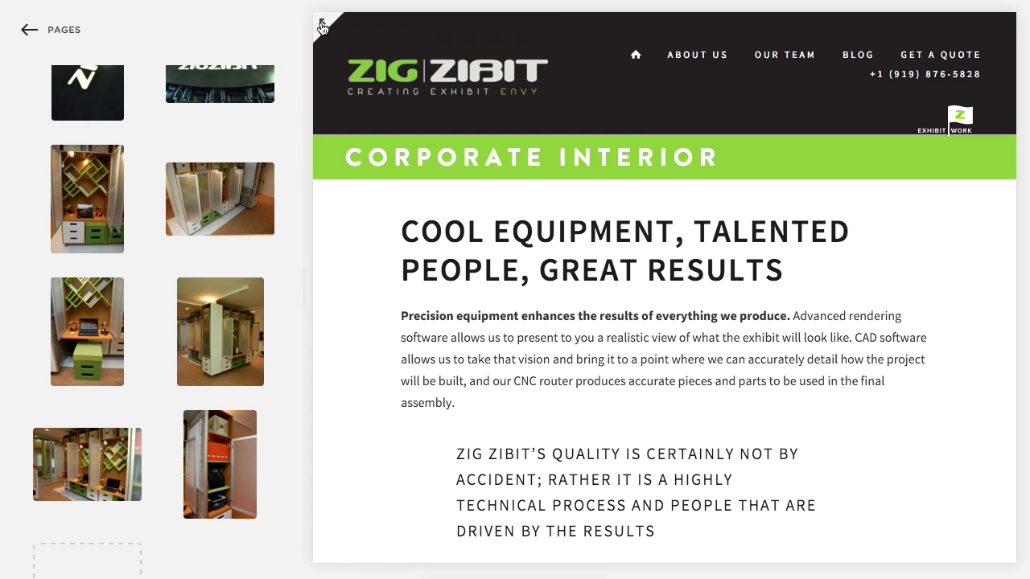
scroll(802, 420, "down", 6)
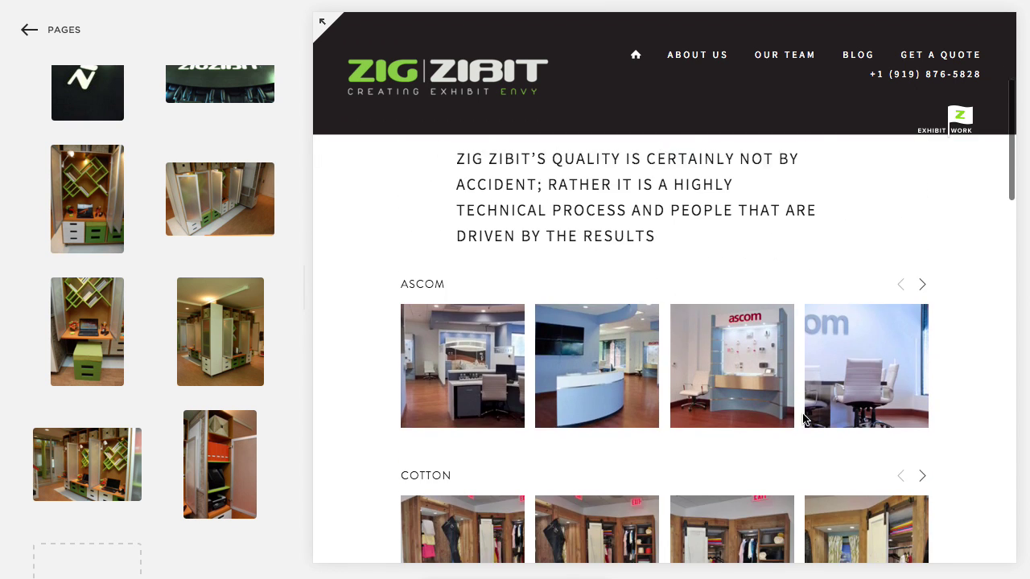
scroll(497, 443, "down", 1)
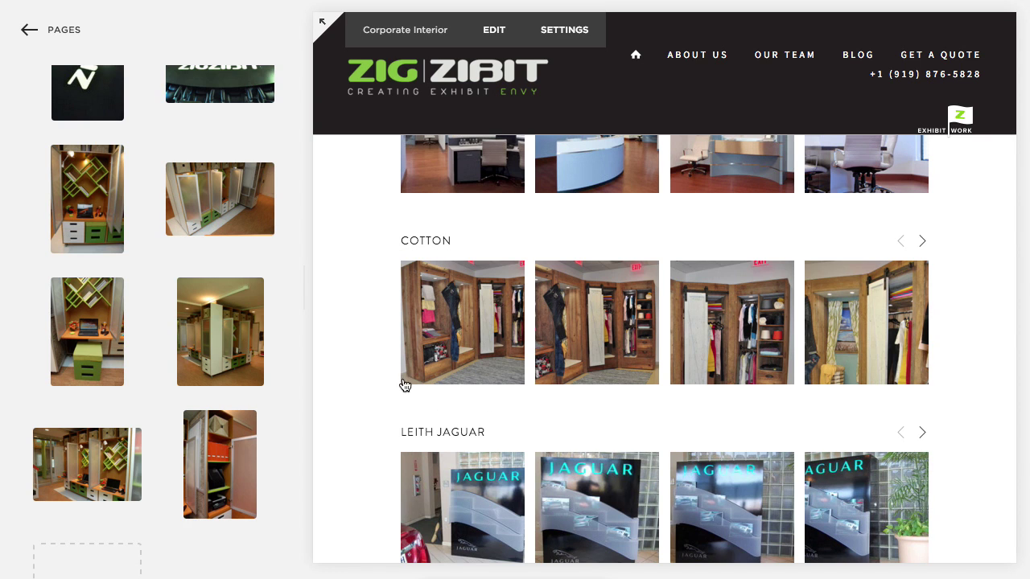
left_click(496, 32)
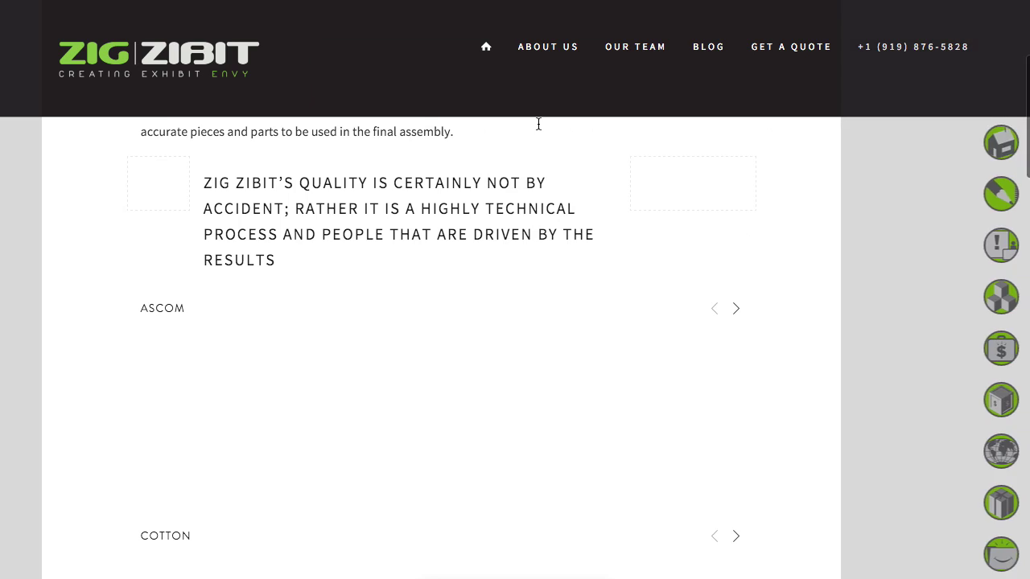
Insert a Summary Carousel block between the Cotton and Leith Jaguar galleries
scroll(233, 382, "down", 8)
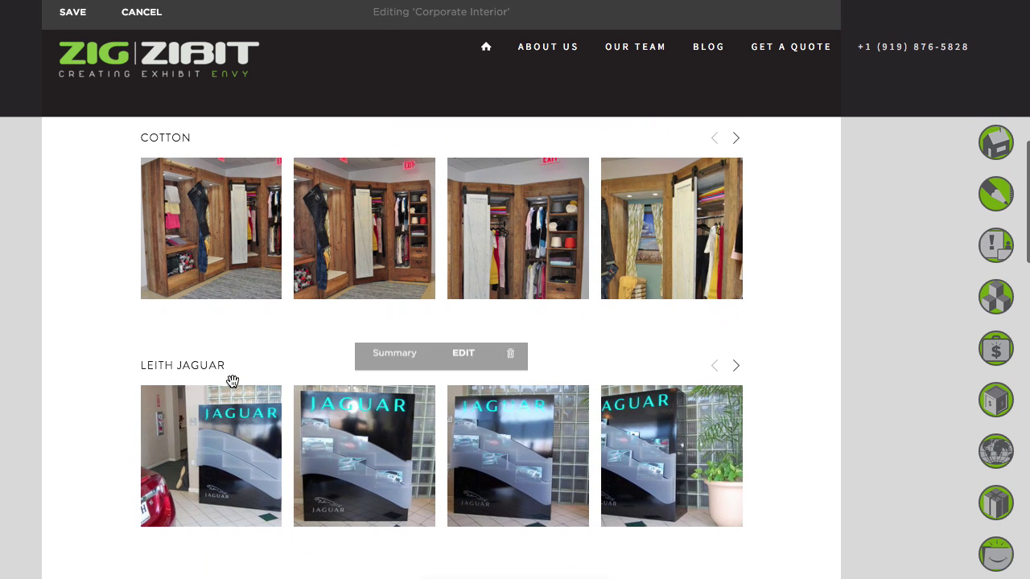
scroll(232, 381, "up", 1)
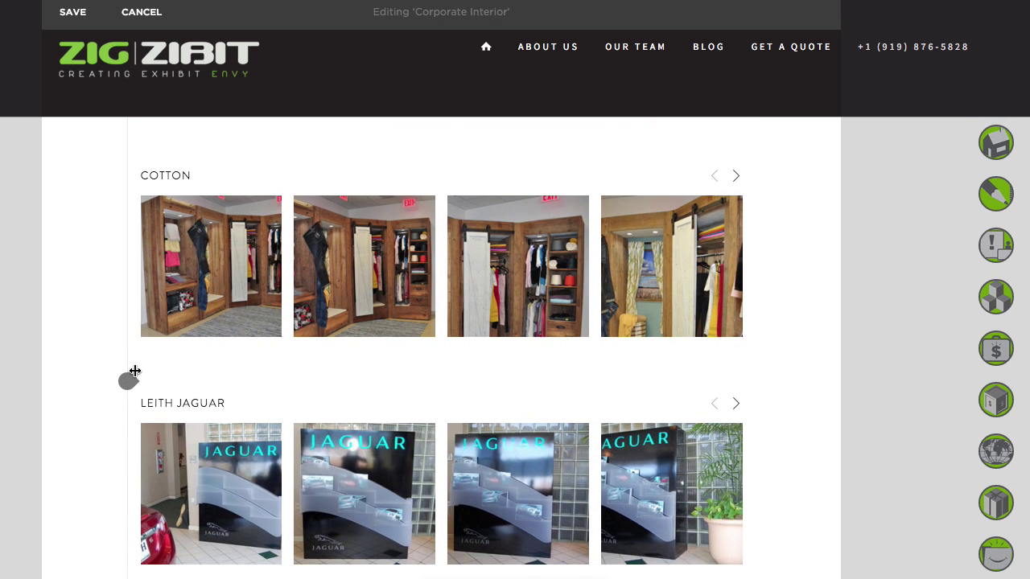
left_click(128, 382)
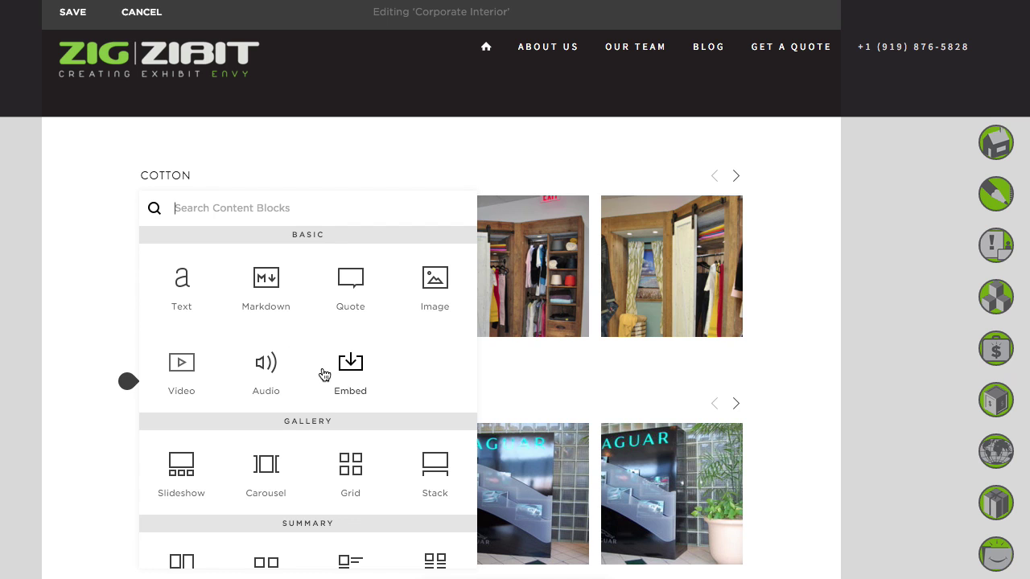
scroll(322, 375, "down", 3)
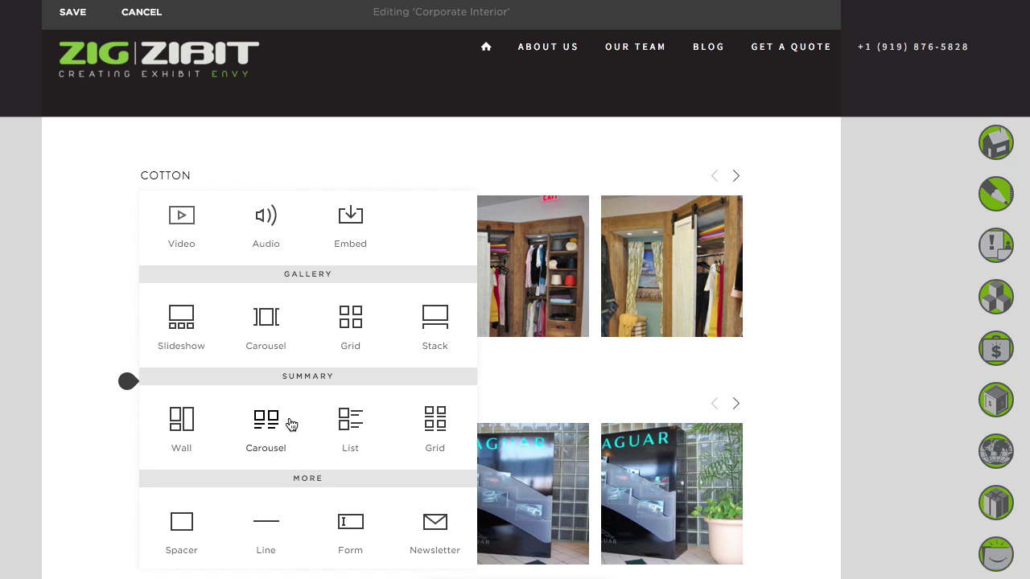
left_click(258, 424)
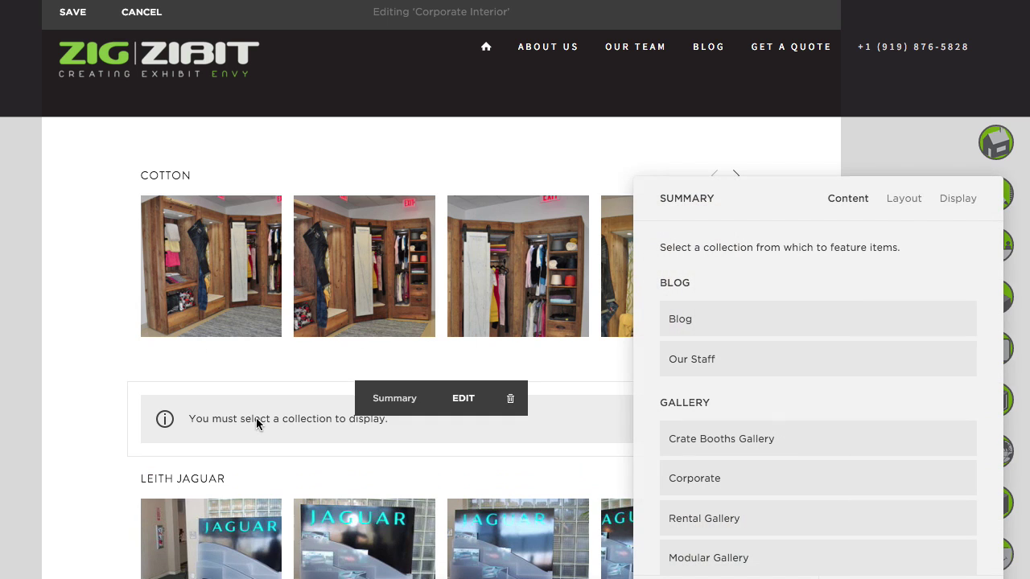
Set the carousel's content source to the Corporate gallery
scroll(787, 423, "down", 3)
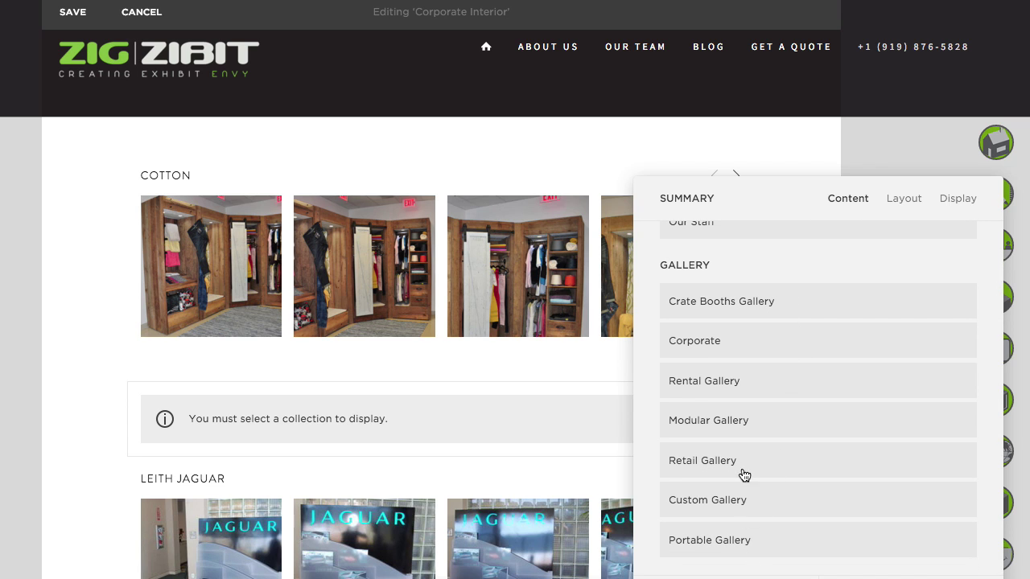
scroll(777, 373, "up", 3)
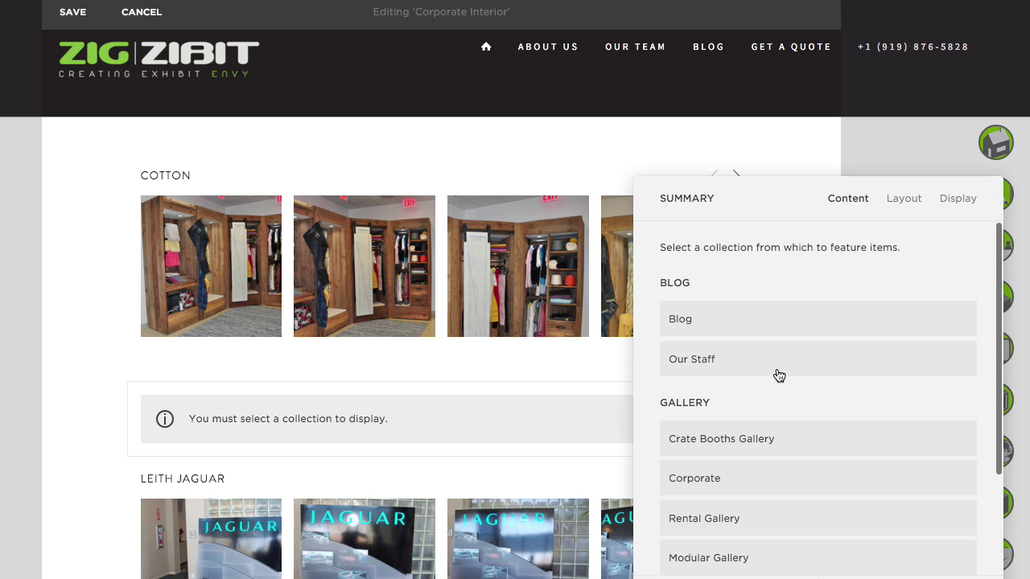
scroll(779, 376, "down", 3)
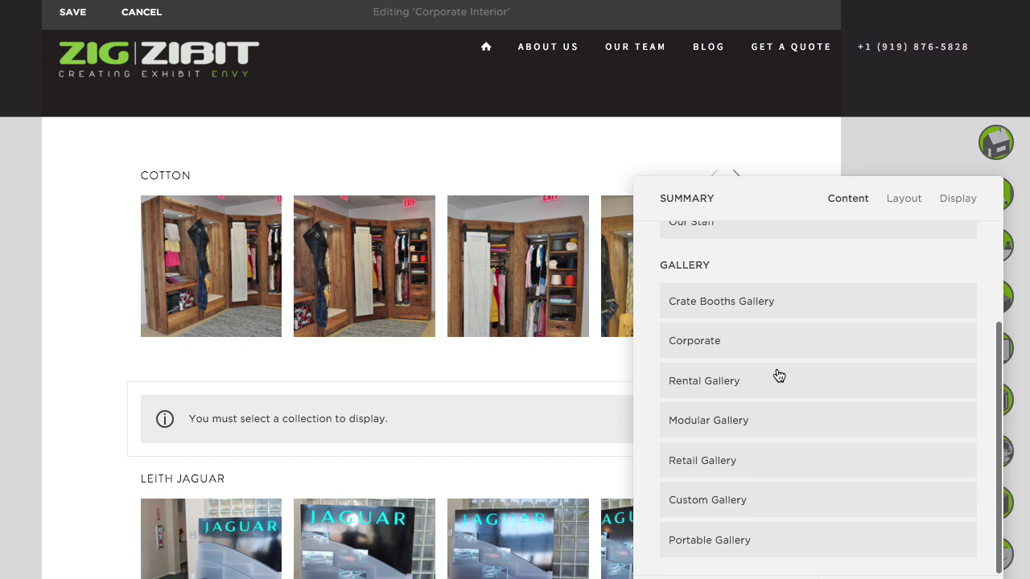
left_click(706, 343)
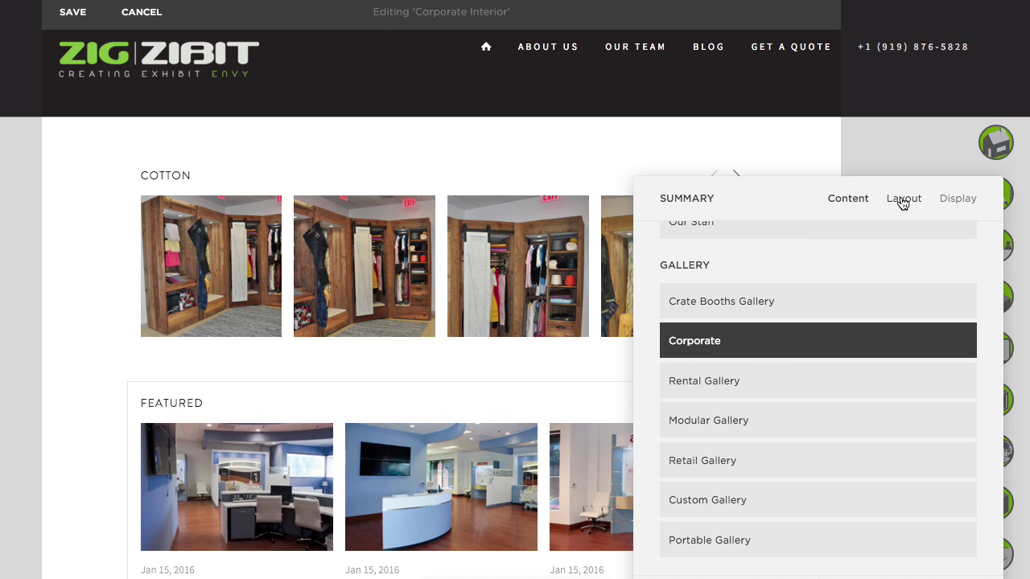
Set the carousel's Primary Metadata to None so photo dates disappear
left_click(953, 203)
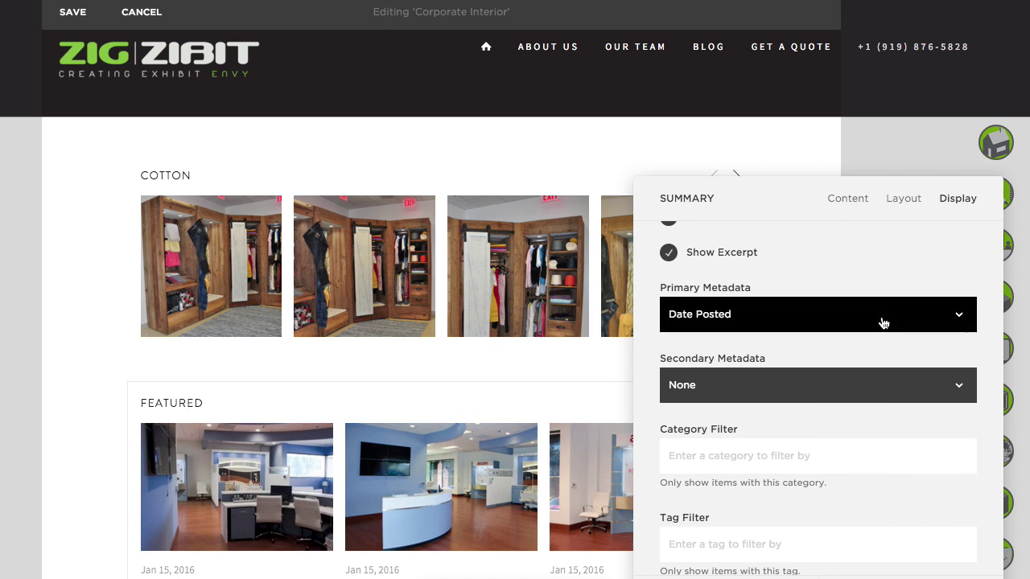
left_click(884, 324)
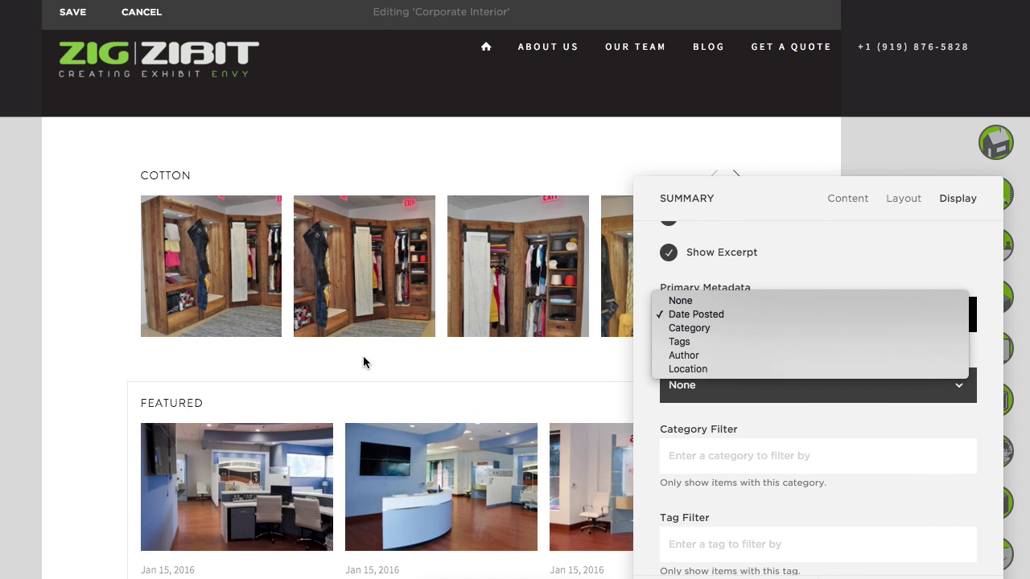
left_click(837, 259)
scroll(254, 503, "down", 3)
scroll(254, 503, "down", 1)
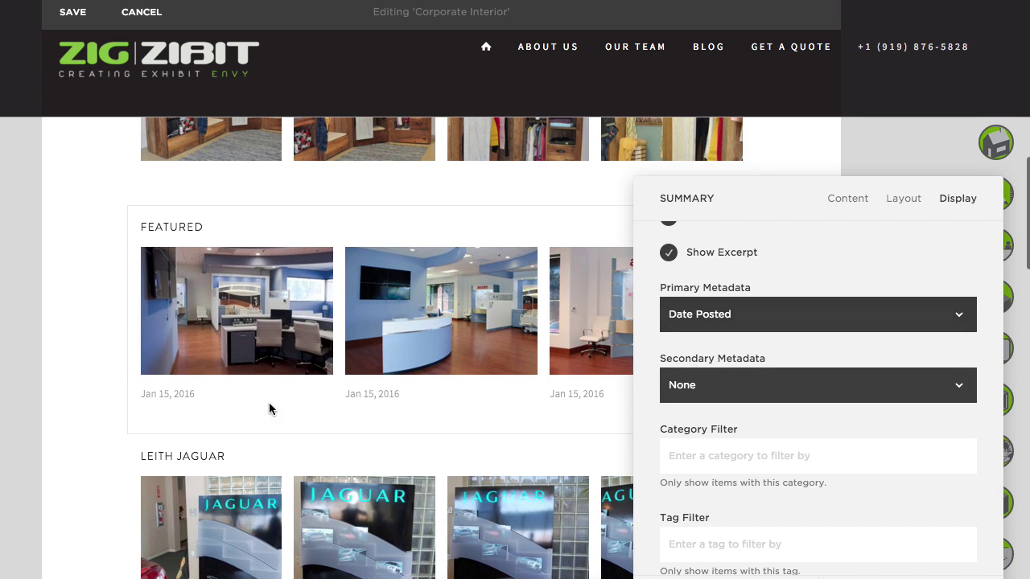
left_click(701, 326)
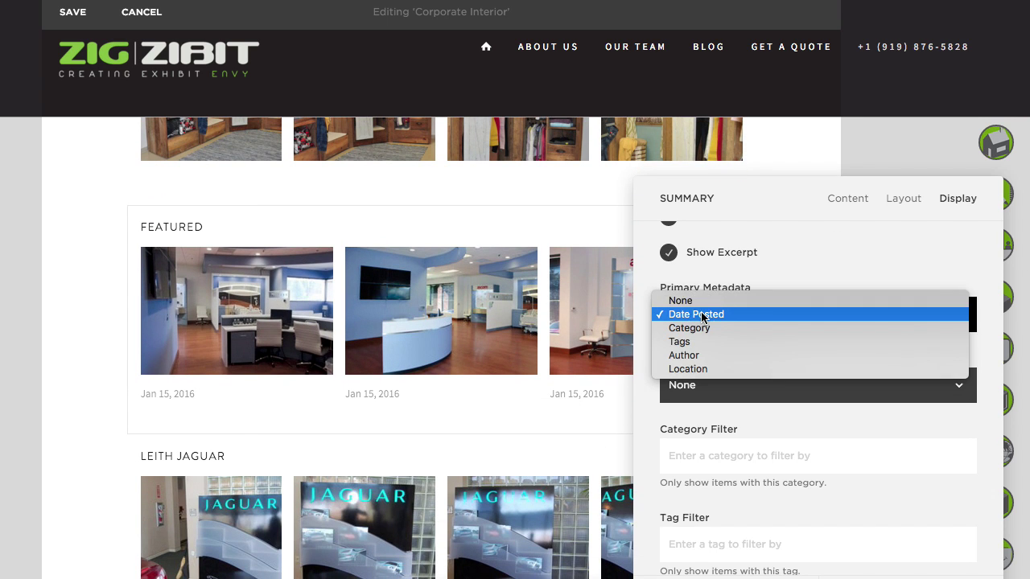
left_click(699, 303)
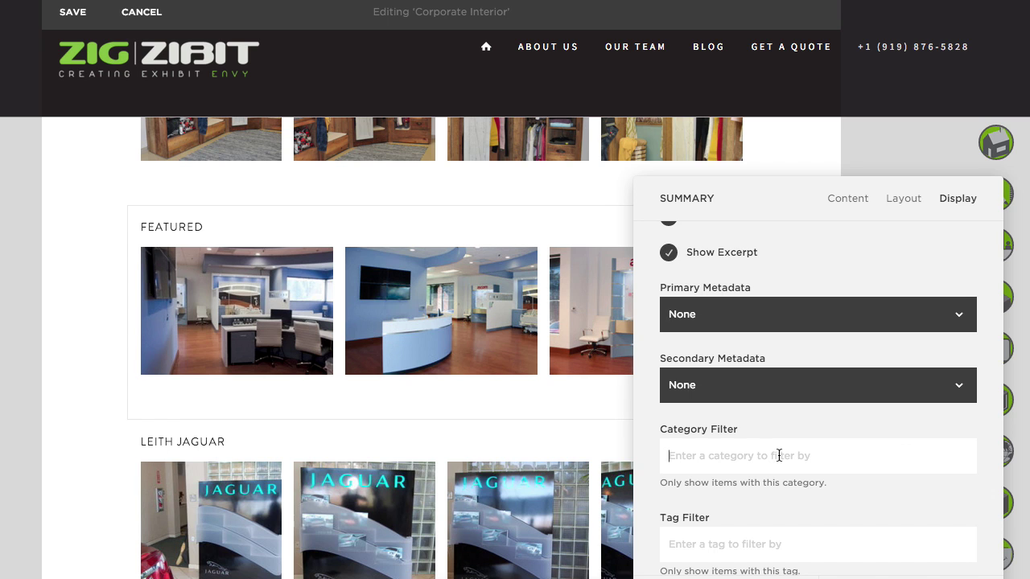
Filter the carousel to the Extreme Makeover category and raise Number of Items to 30
type("Ex")
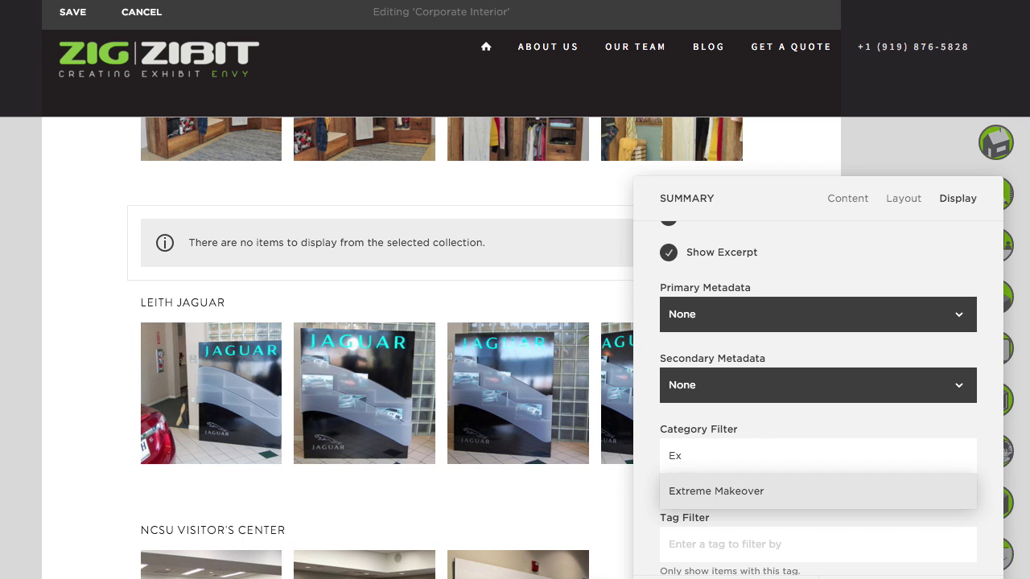
left_click(734, 500)
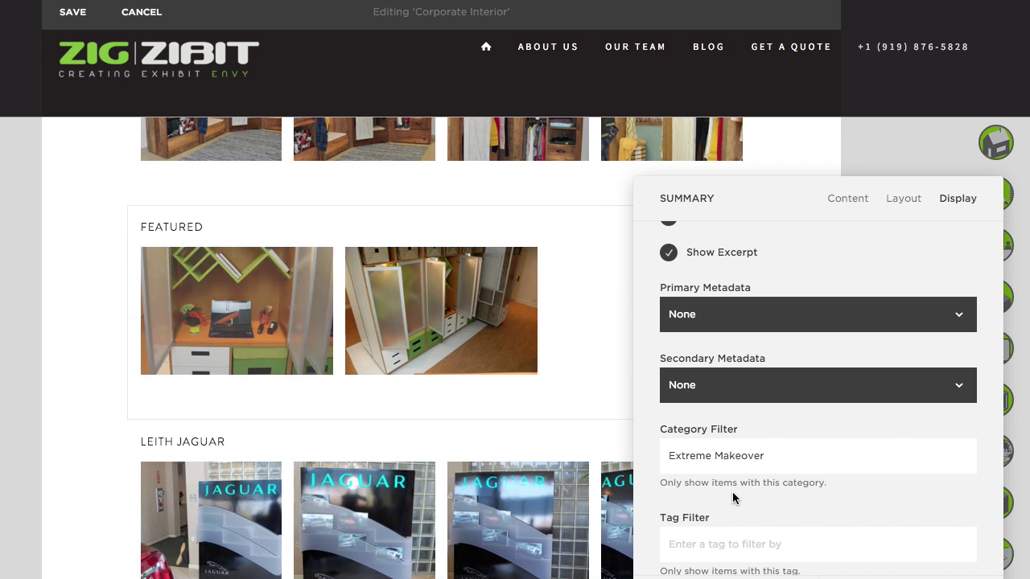
left_click_drag(788, 200, 767, 160)
scroll(826, 414, "up", 3)
left_click_drag(755, 218, 959, 228)
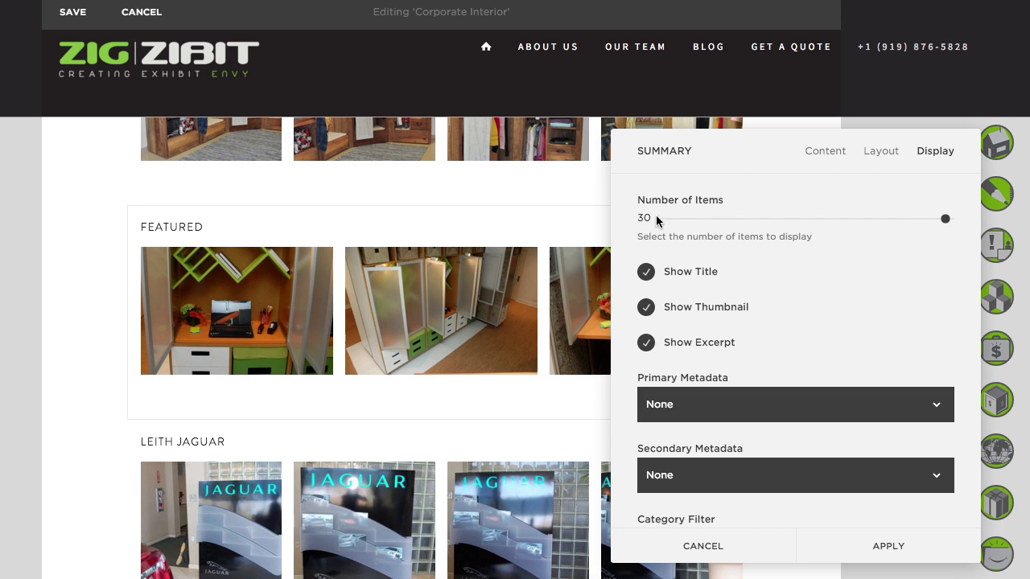
Give the carousel header 'Extreme Makeover', 1:1 Square aspect ratio and 4 items per row, then apply
left_click(882, 152)
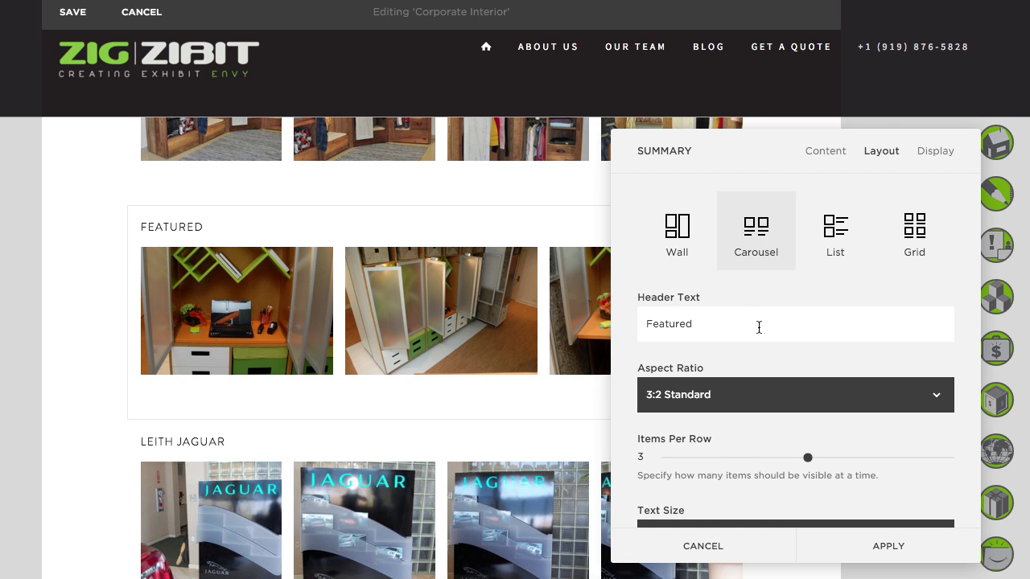
type("Extr")
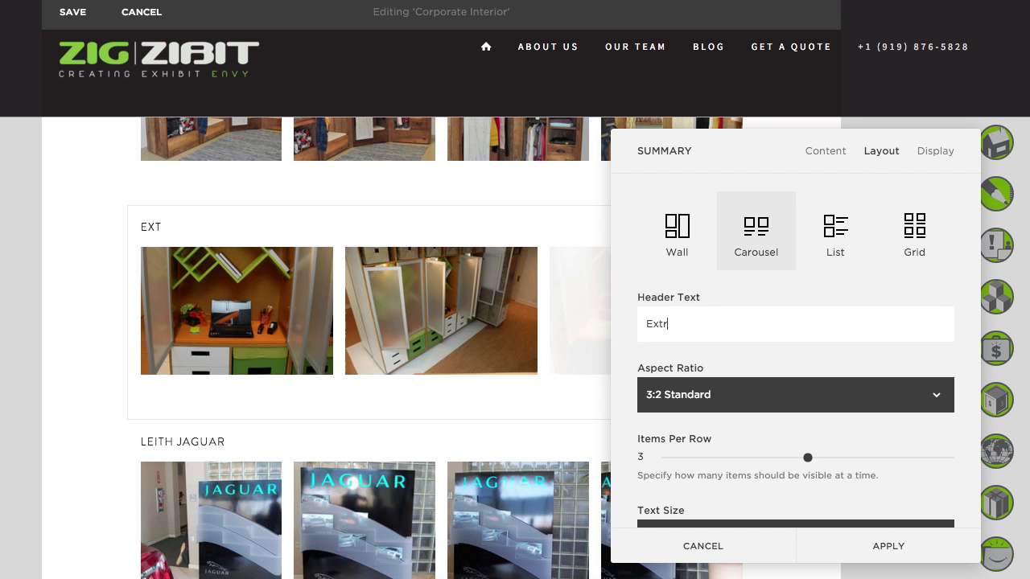
type("eme Makeover")
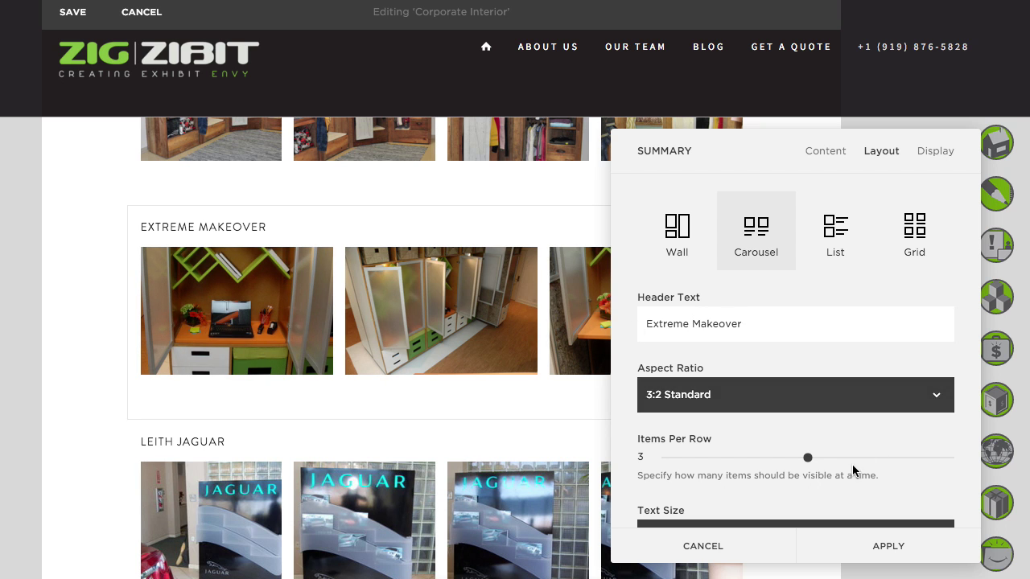
left_click(834, 395)
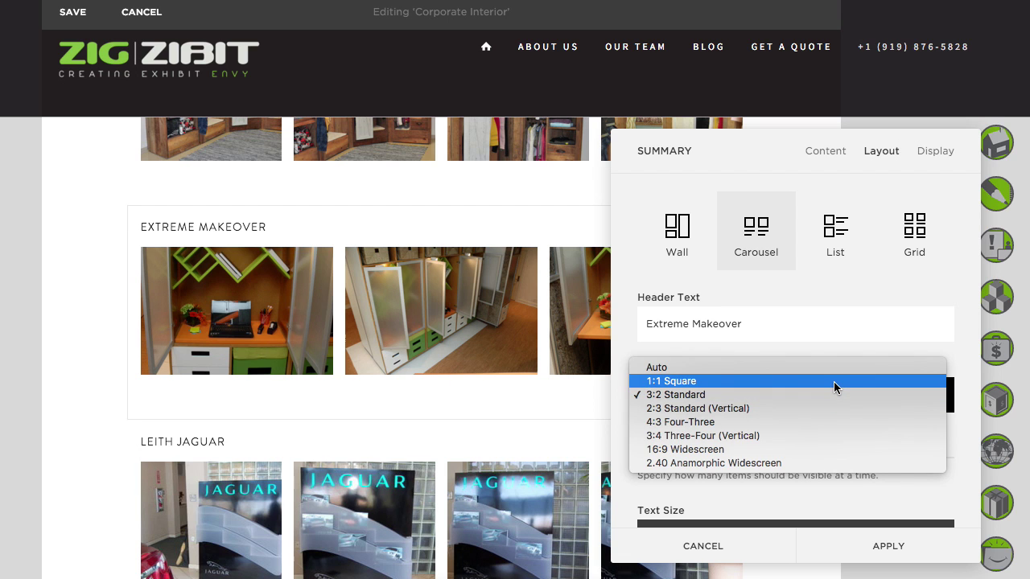
left_click(835, 383)
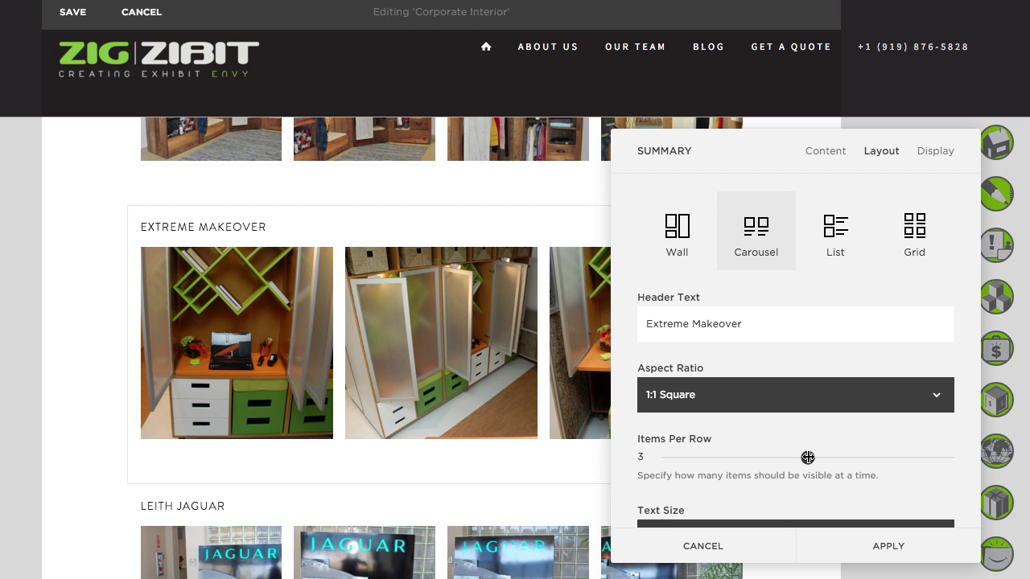
scroll(296, 425, "down", 3)
scroll(299, 435, "up", 3)
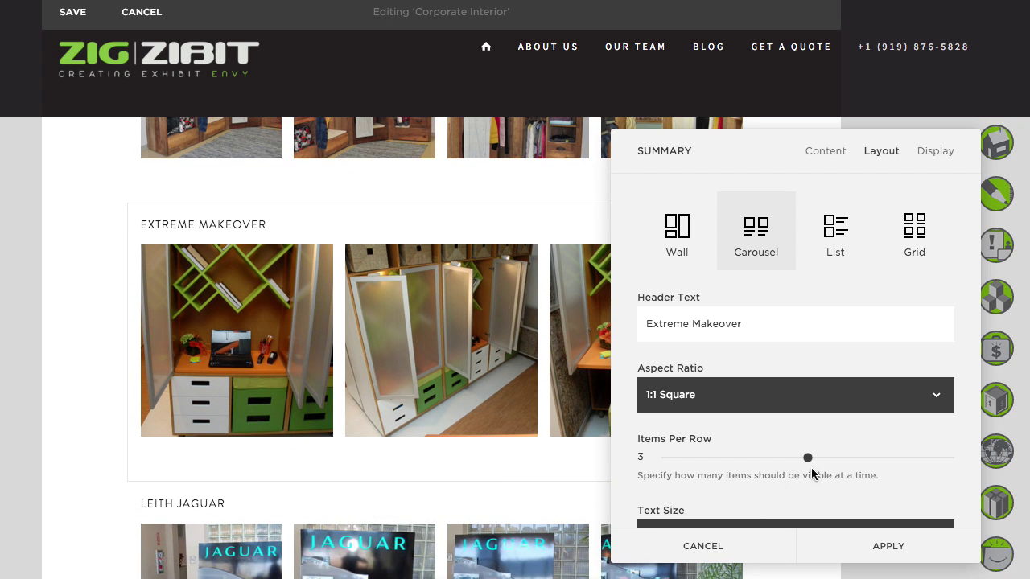
left_click_drag(807, 458, 853, 461)
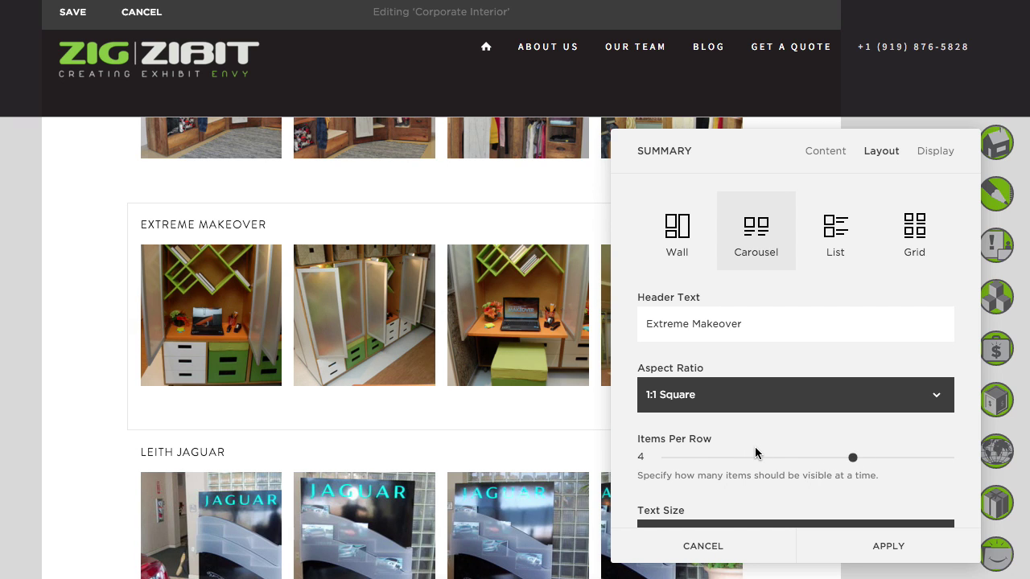
left_click(898, 557)
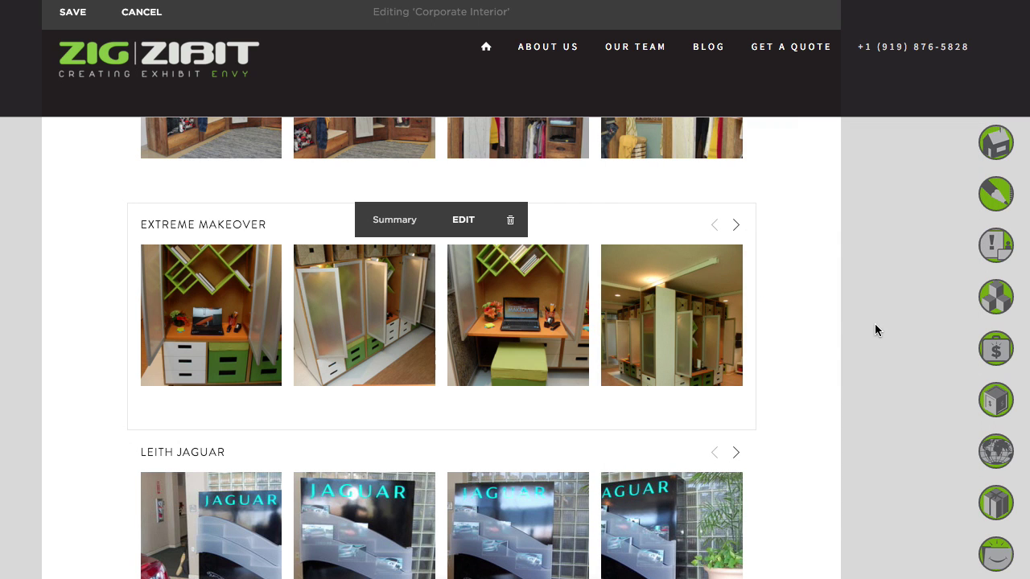
Save the Corporate Interior page, then enlarge the first Extreme Makeover carousel photo in full-screen preview
left_click(72, 12)
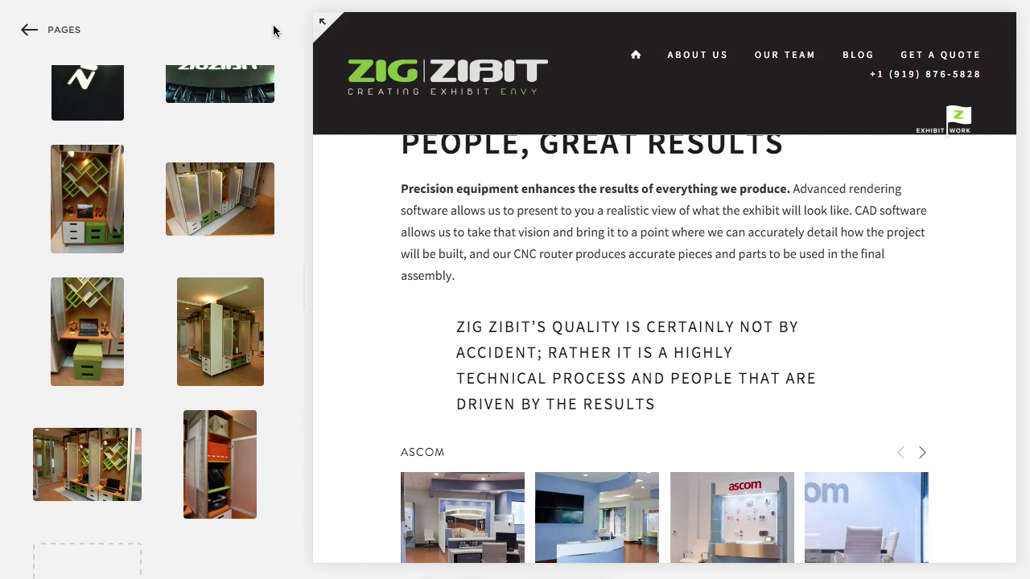
left_click(322, 22)
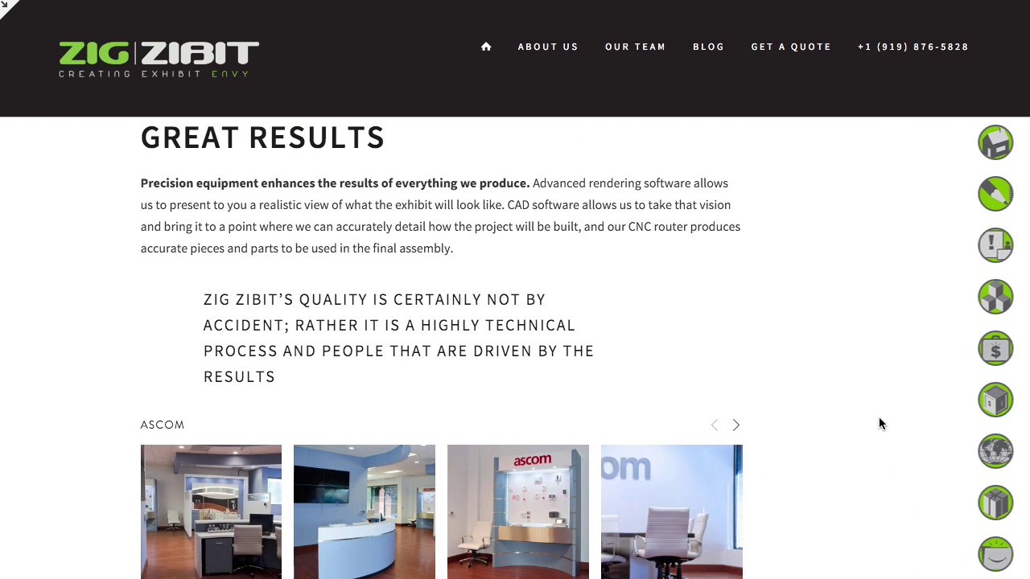
scroll(879, 418, "down", 6)
scroll(879, 424, "down", 2)
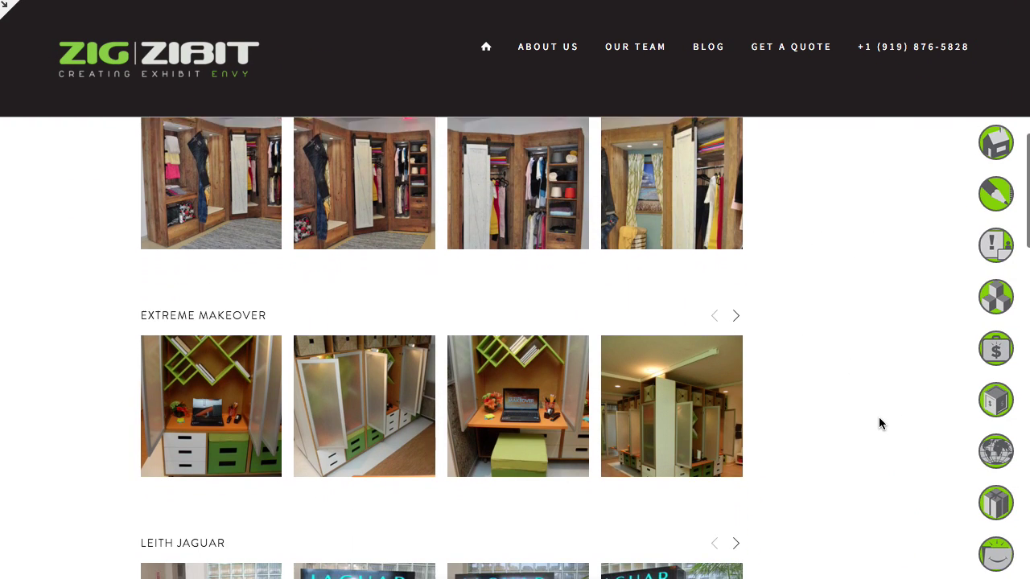
left_click(223, 359)
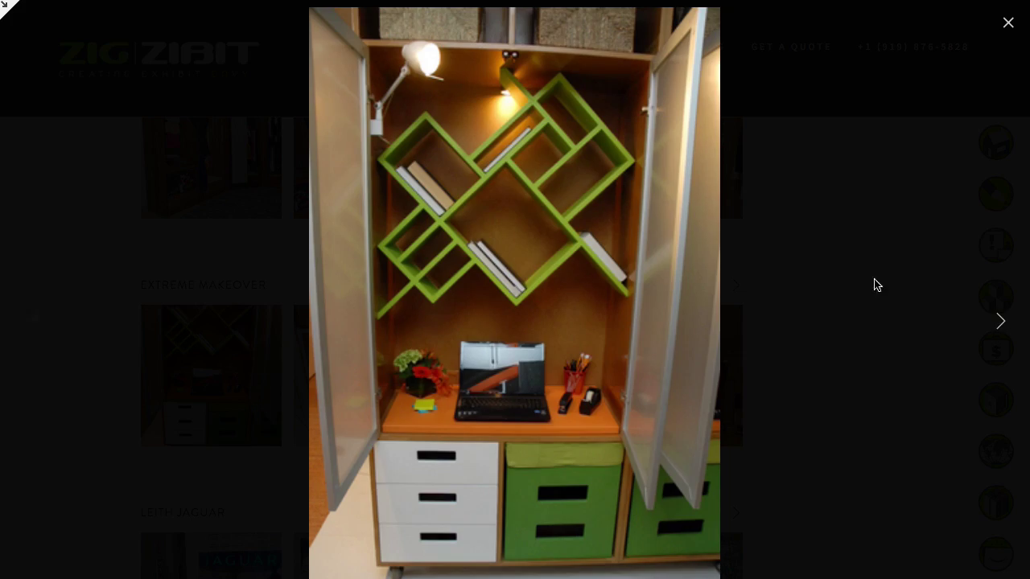